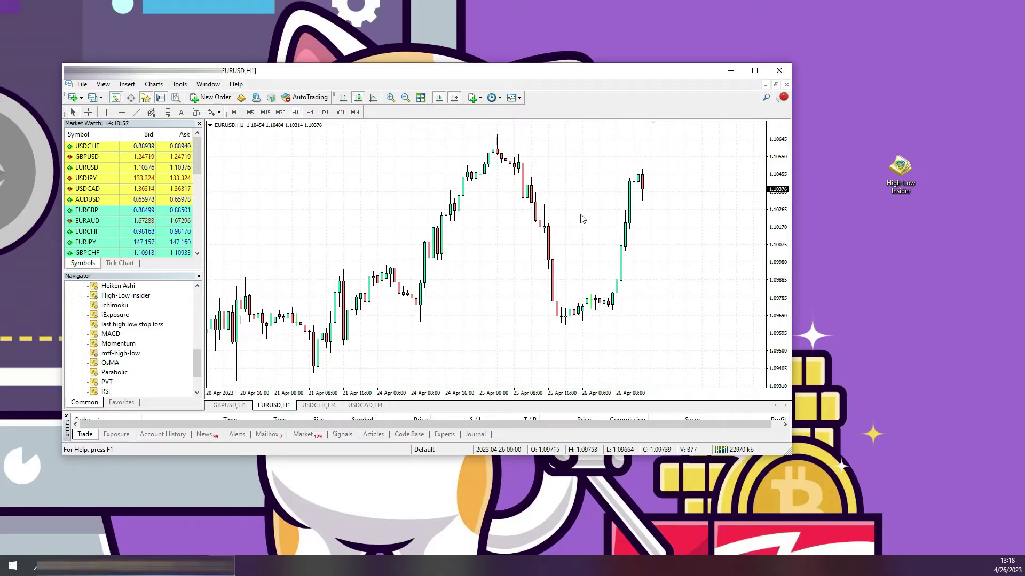
# - Open MetaTrader 4's data folder from the File menu
pyautogui.click(83, 87)
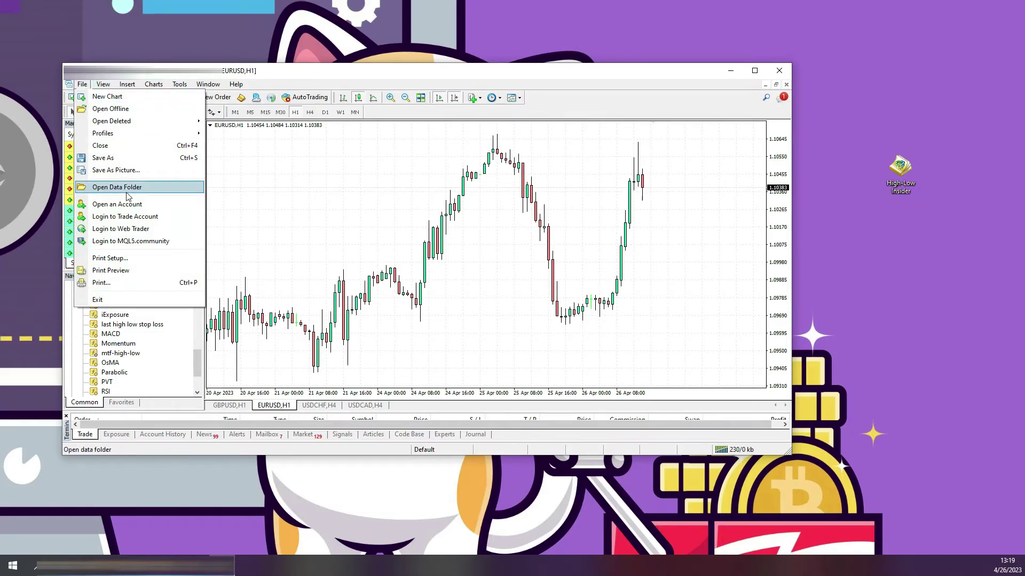
pyautogui.click(145, 190)
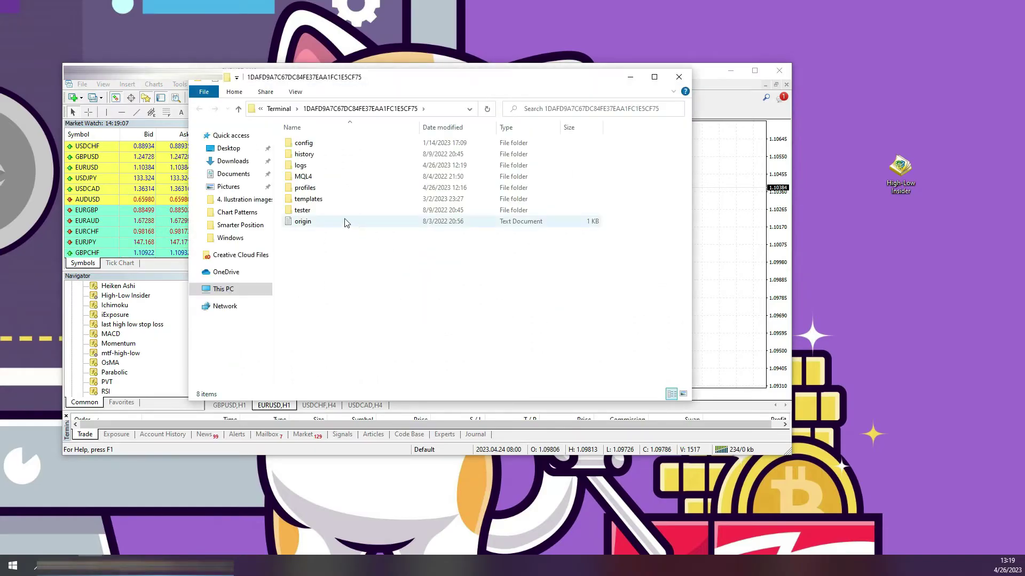
# - Browse into the data folder's MQL4 > Indicators folder
pyautogui.doubleClick(316, 178)
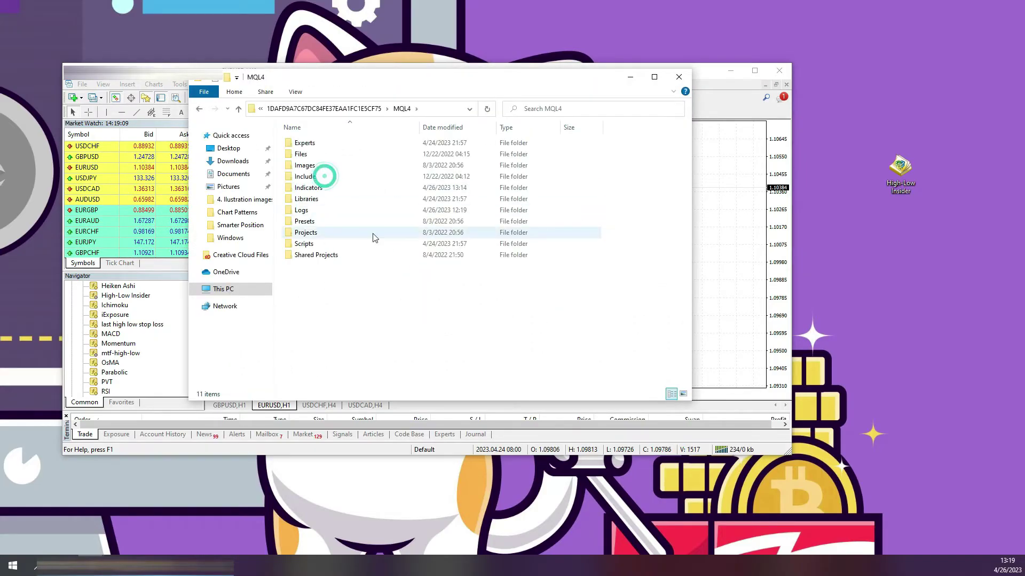
pyautogui.doubleClick(317, 191)
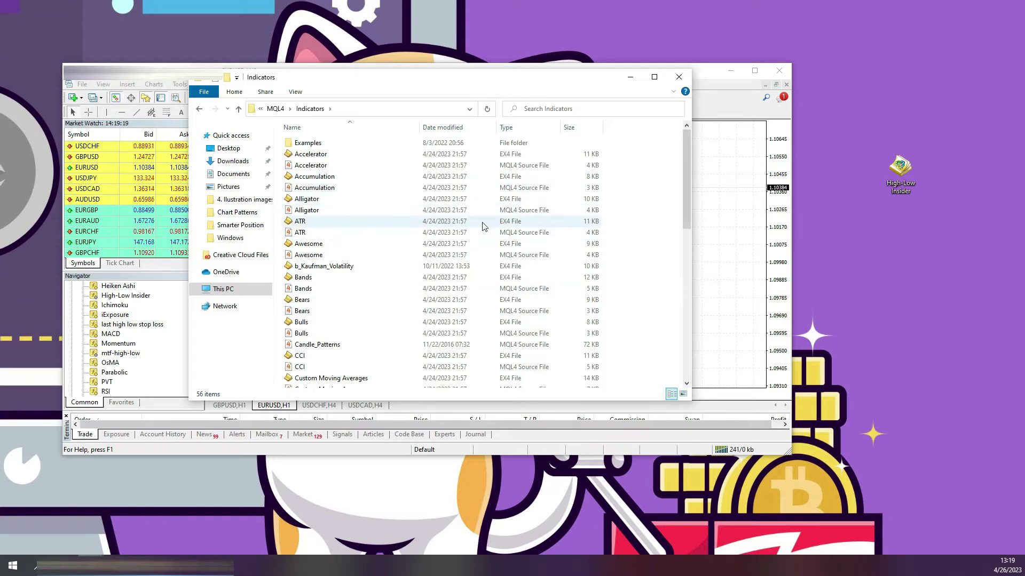
# - Drag the High-Low Insider file from the desktop into the Indicators folder
pyautogui.moveTo(907, 191); pyautogui.dragTo(867, 187)
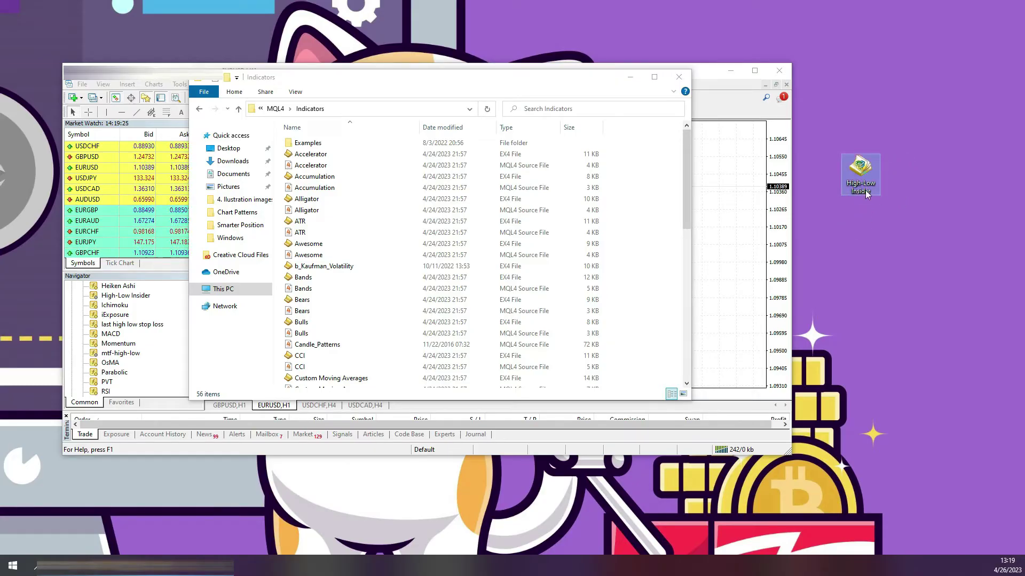
pyautogui.click(866, 243)
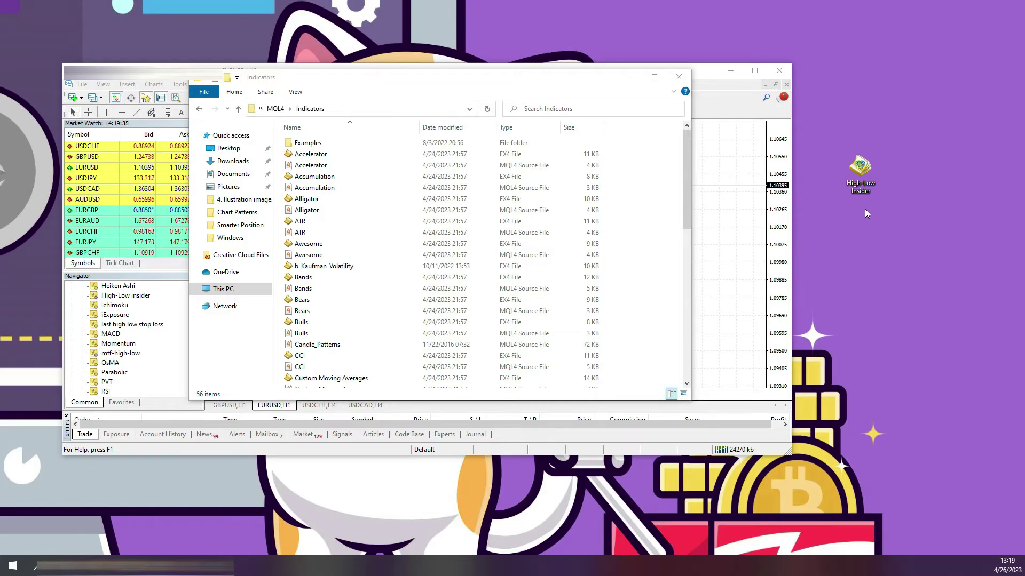
pyautogui.moveTo(862, 170)
pyautogui.mouseDown()
pyautogui.moveTo(876, 214)
pyautogui.moveTo(869, 191)
pyautogui.moveTo(379, 223)
pyautogui.mouseUp()
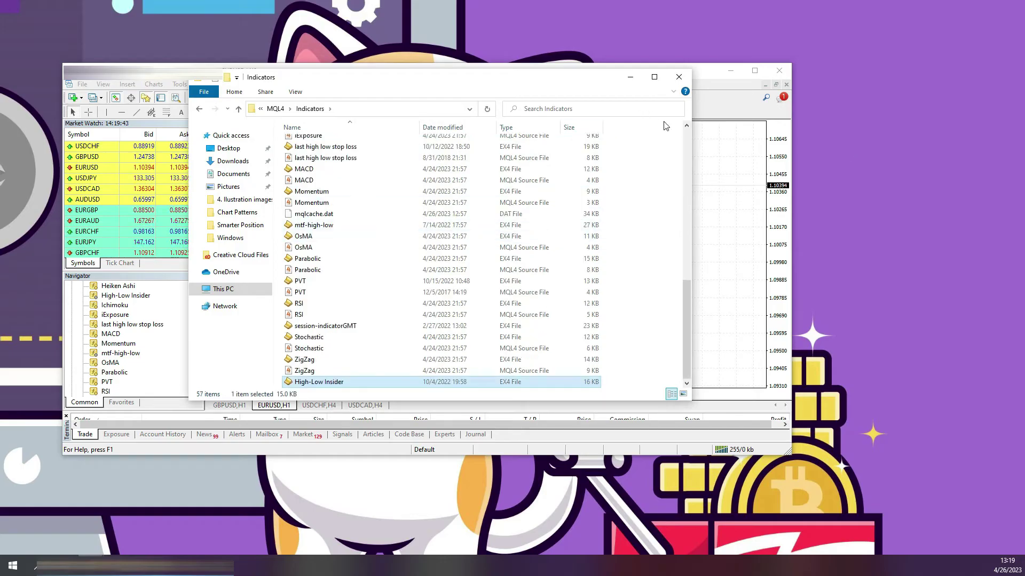
# - Close the Indicators folder window and quit MetaTrader 4 for a restart
pyautogui.click(680, 78)
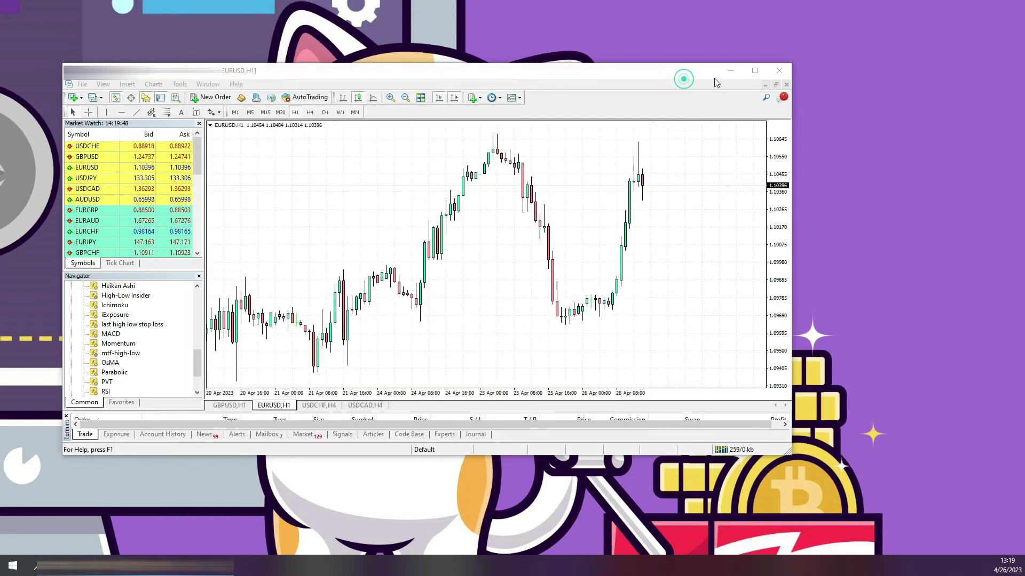
pyautogui.click(778, 72)
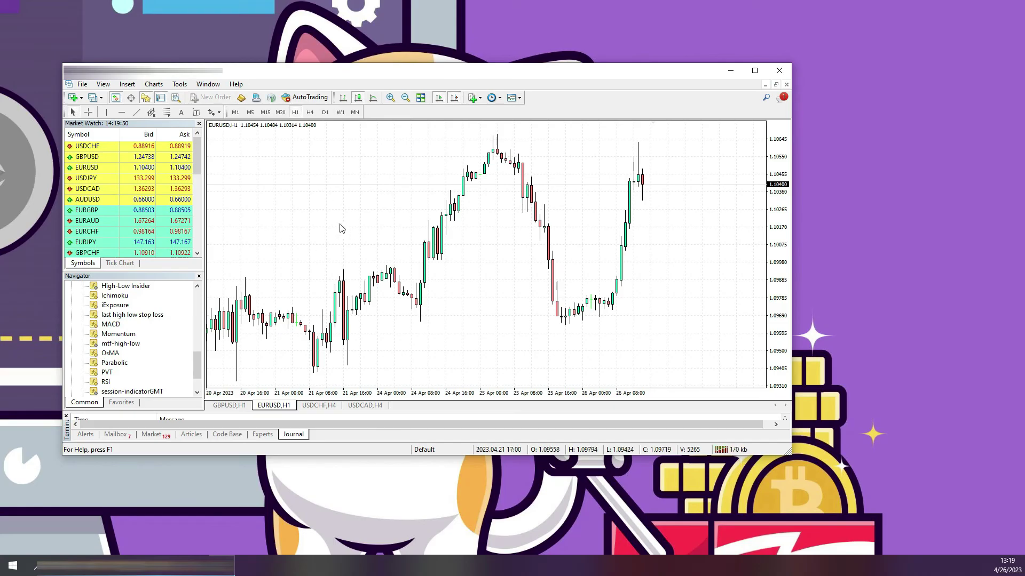
# - Select High-Low Insider under Indicators in the Navigator panel
pyautogui.click(115, 306)
pyautogui.click(120, 287)
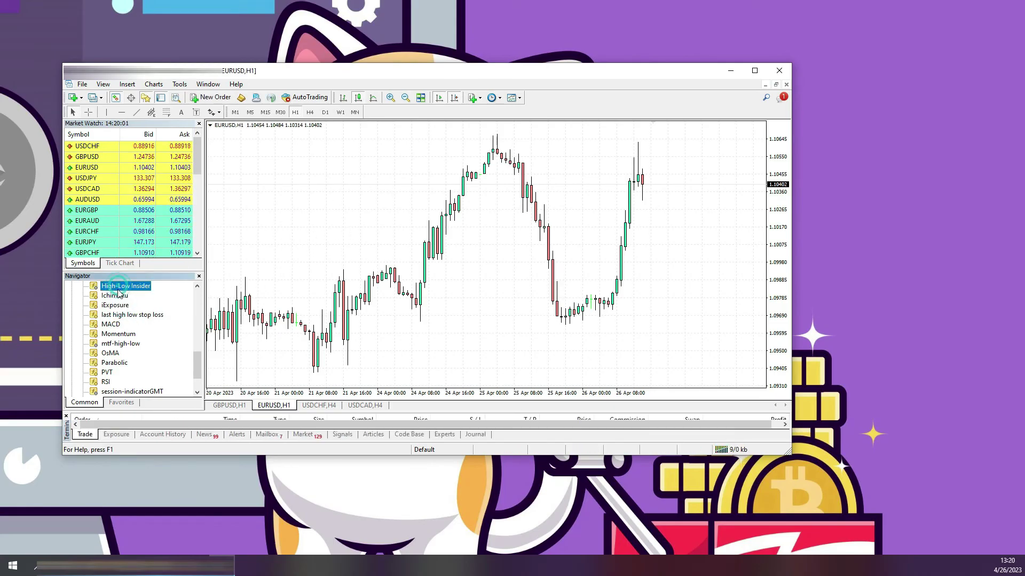
pyautogui.scroll(1, 132, 313)
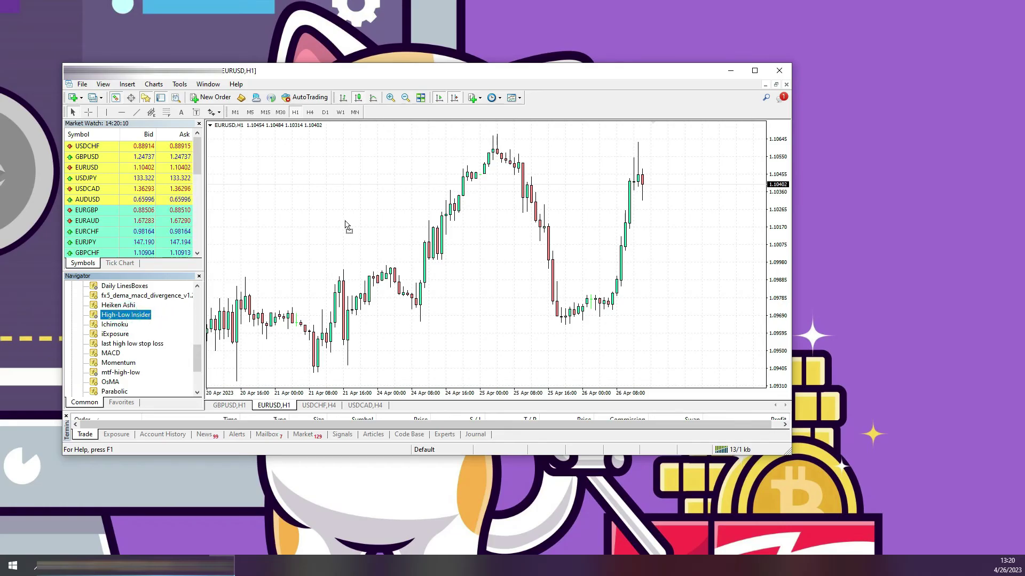
# - Drop High-Low Insider onto the EURUSD H1 chart and accept its default settings
pyautogui.moveTo(349, 227); pyautogui.dragTo(346, 225)
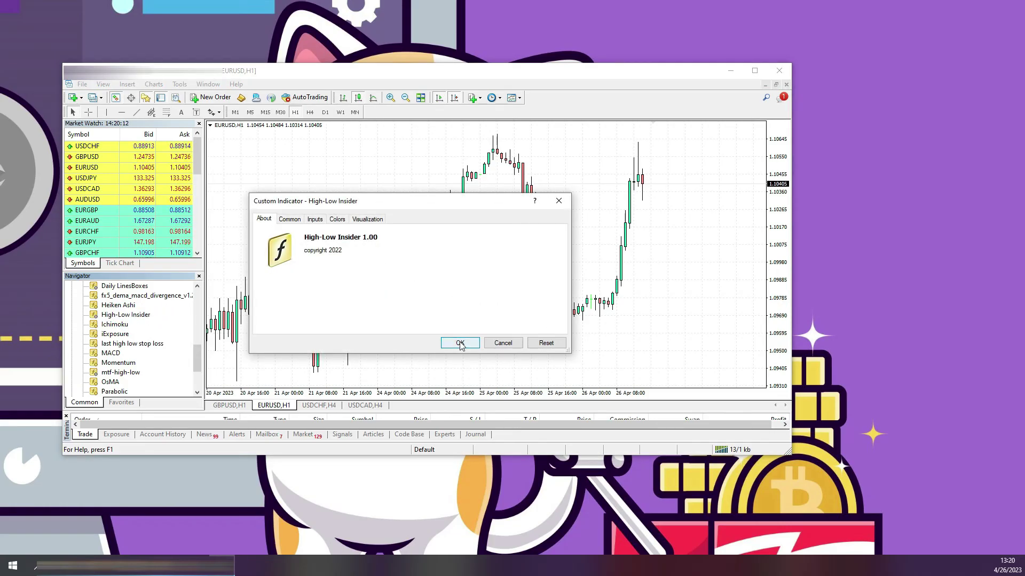
pyautogui.click(460, 345)
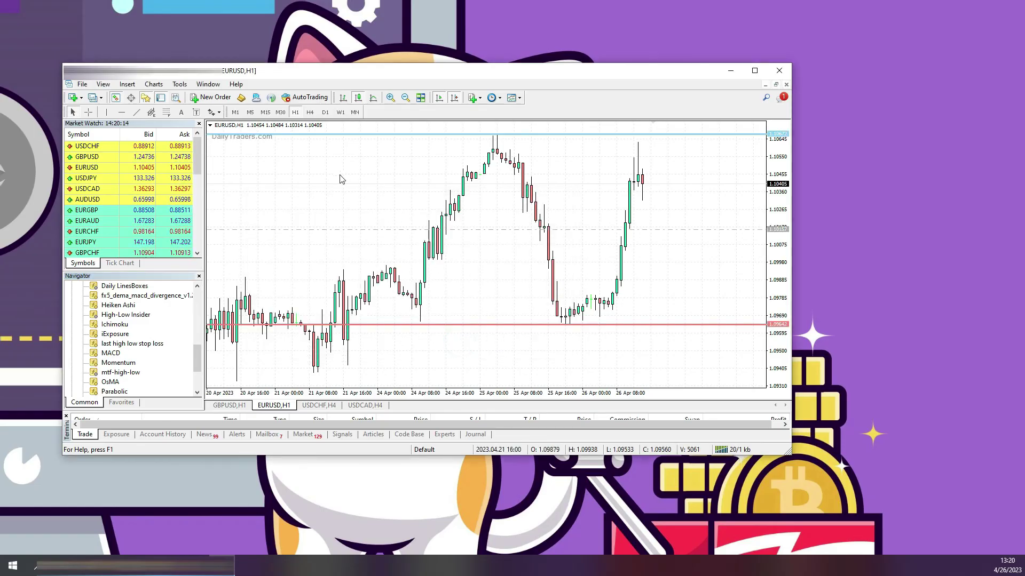
pyautogui.scroll(3, 449, 181)
pyautogui.scroll(3, 449, 181)
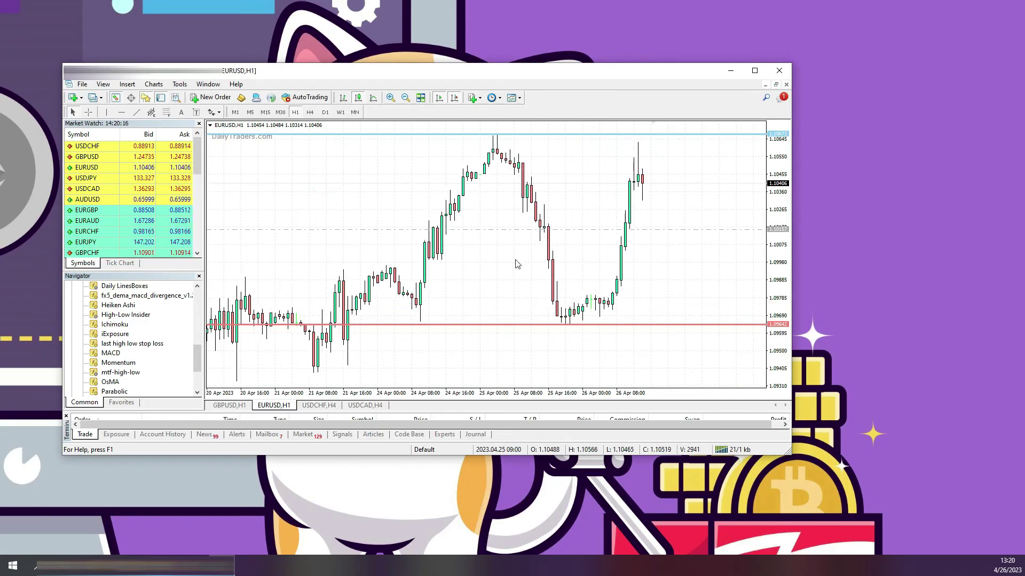